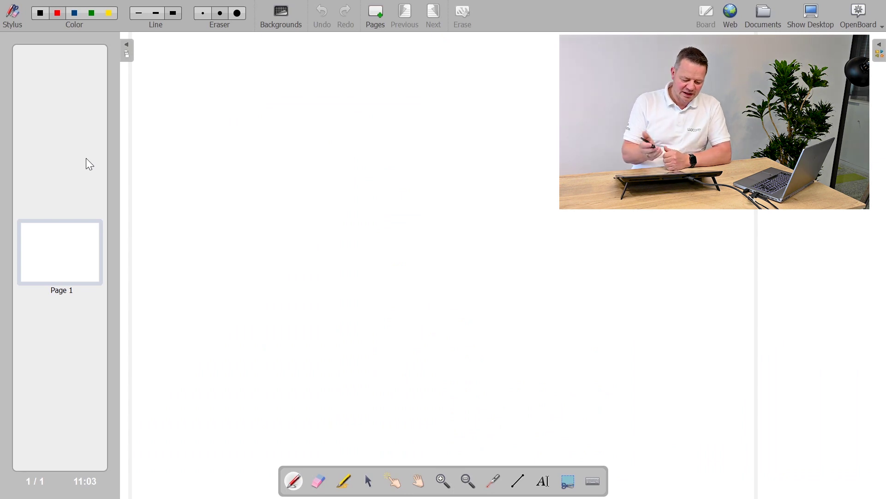
With the red Pen, draw an oval and a wavy line beneath it on the blank page
click(16, 23)
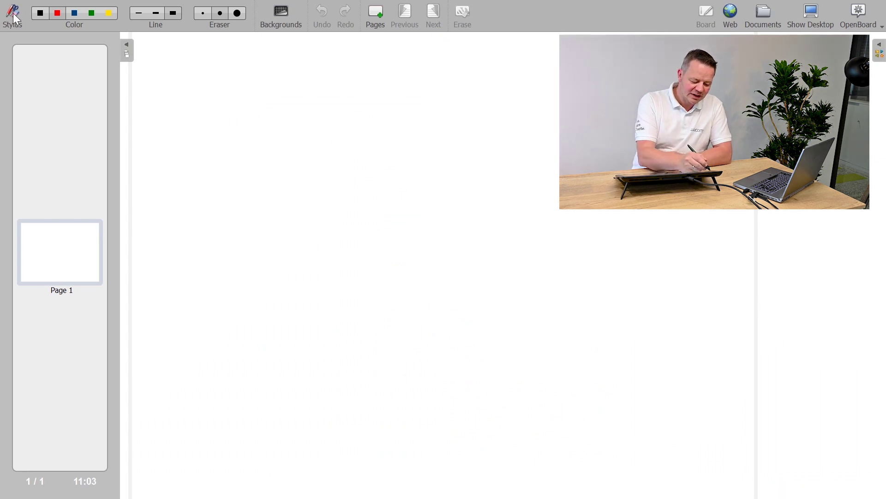
click(15, 21)
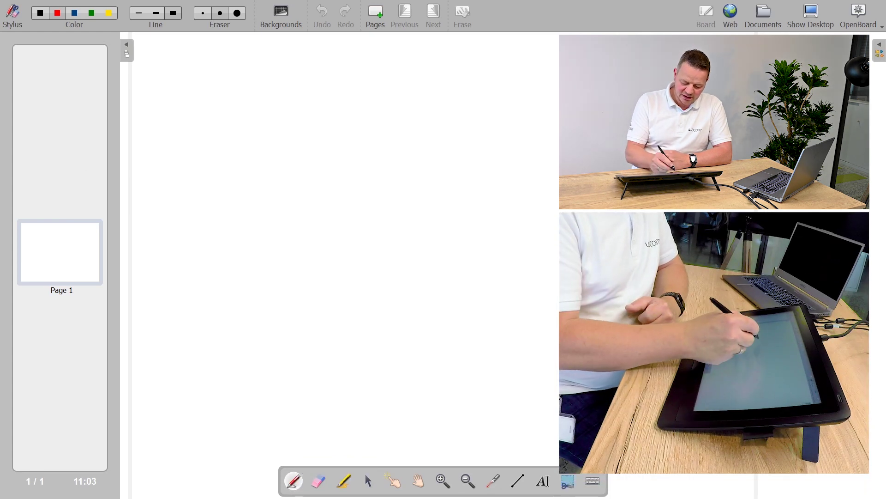
mouse_move(377, 187)
mouse_down()
mouse_move(525, 213)
mouse_move(365, 188)
mouse_up()
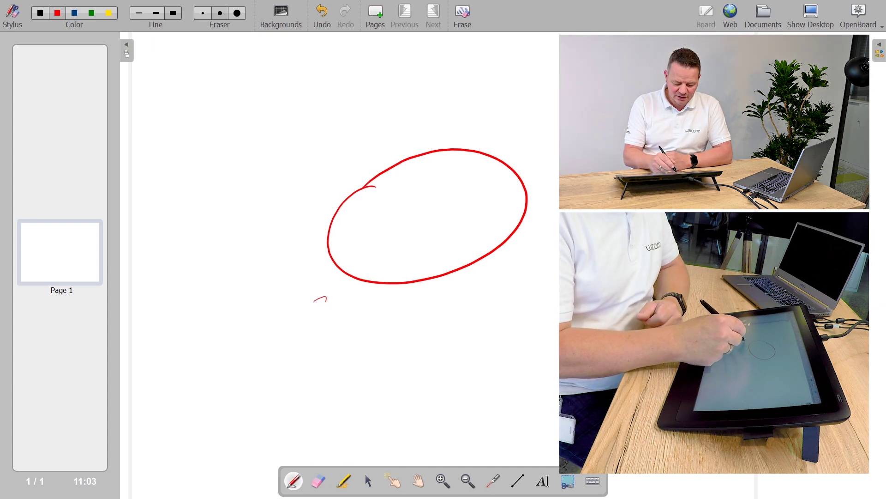
drag(327, 299, 546, 344)
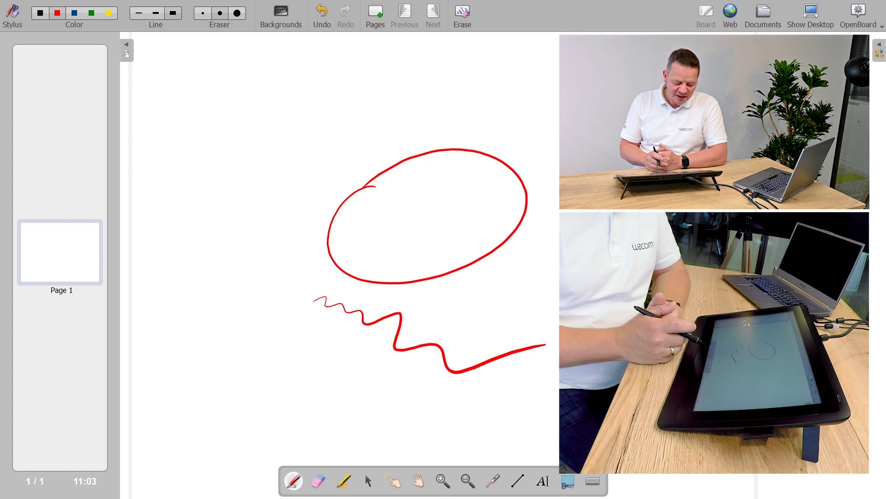
Erase the red oval and wavy line with the Eraser, then return to the Pen
key(ctrl+e)
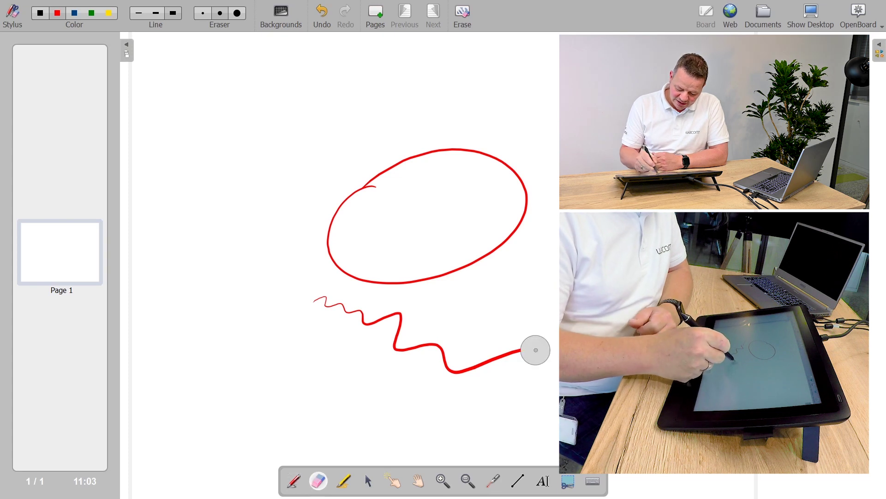
mouse_move(535, 350)
mouse_down()
mouse_move(505, 348)
mouse_move(474, 368)
mouse_move(344, 323)
mouse_move(396, 275)
mouse_move(523, 210)
mouse_move(421, 152)
mouse_move(337, 271)
mouse_up()
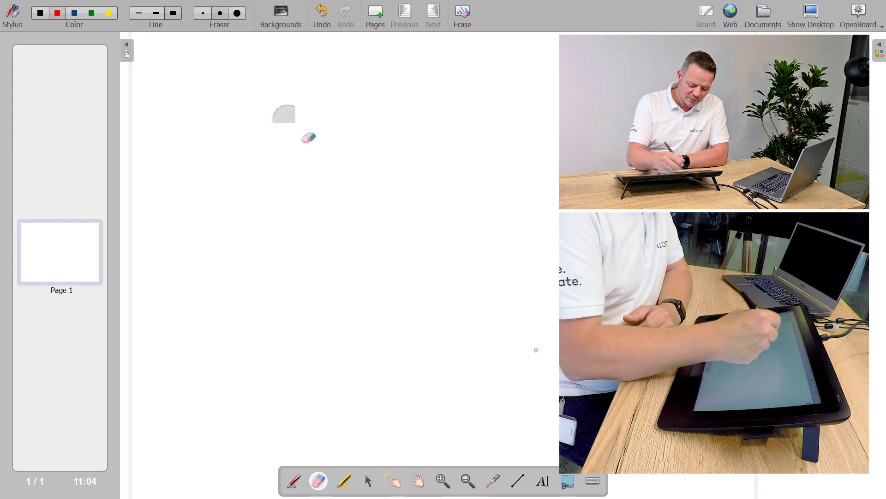
key(ctrl+i)
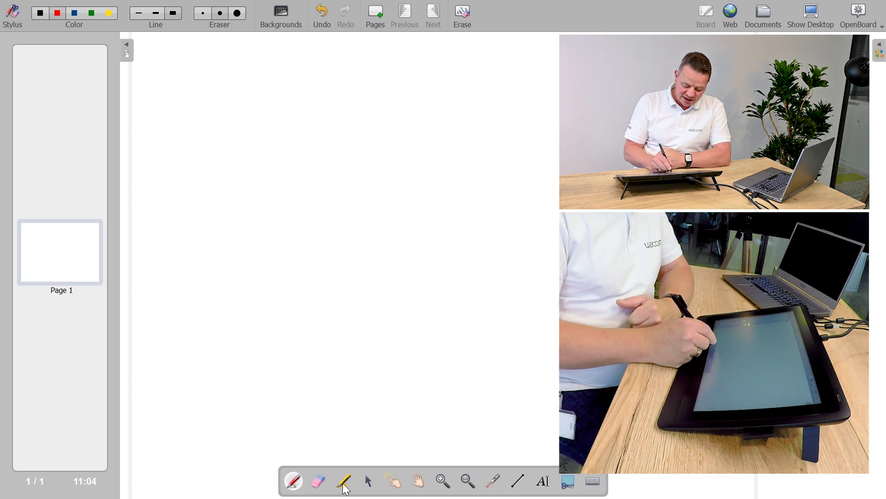
Draw two thin yellow highlighter lines above three thick yellow bands across the page
key(ctrl+m)
drag(369, 160, 558, 178)
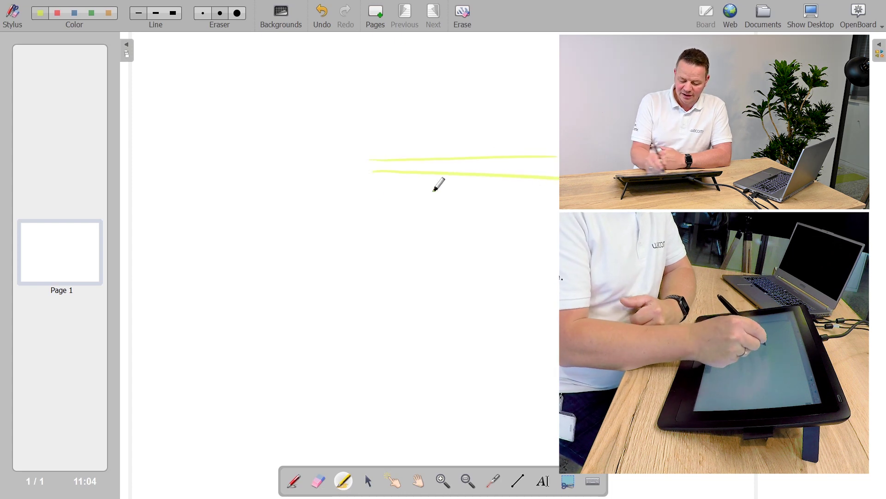
drag(375, 196, 506, 191)
drag(387, 220, 559, 219)
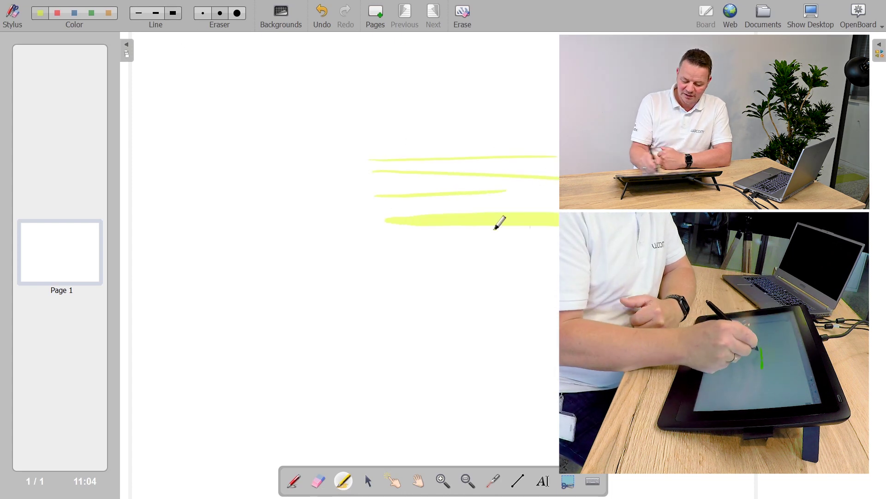
drag(386, 242, 558, 249)
drag(376, 276, 558, 274)
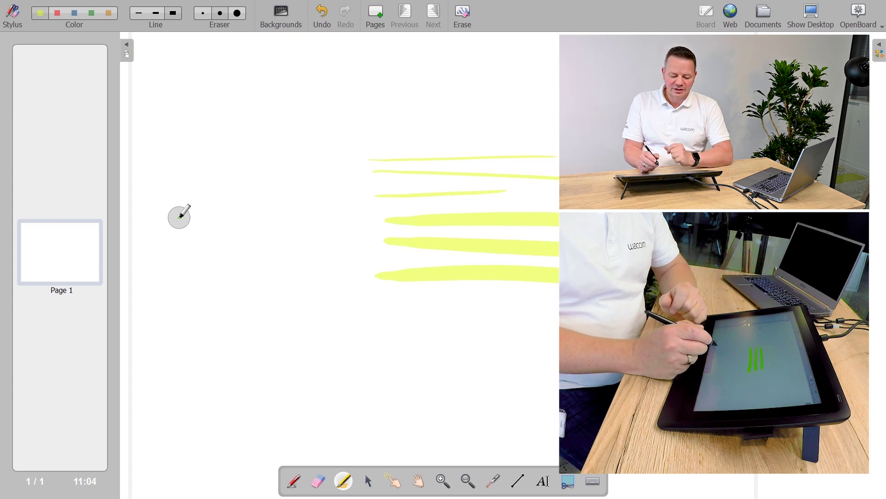
Over the desktop, shift the Helianthus article left and circle its title in red
click(812, 21)
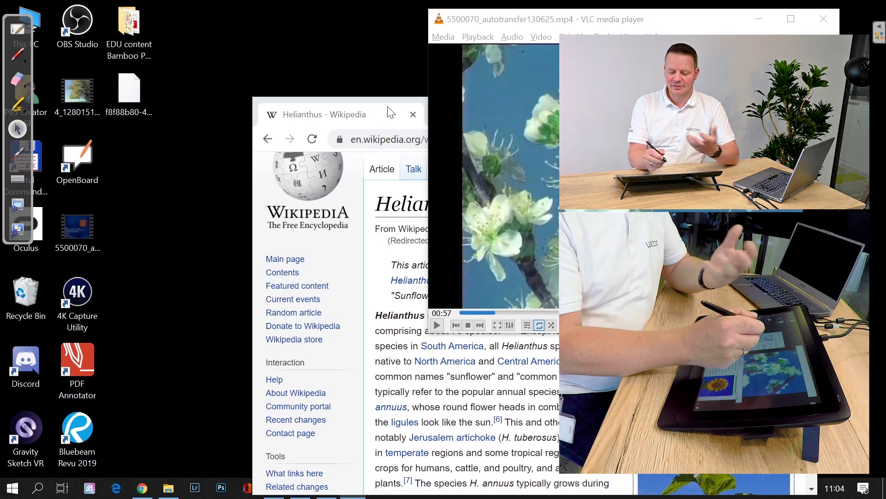
mouse_move(379, 100)
mouse_down()
mouse_move(379, 10)
mouse_move(249, 21)
mouse_up()
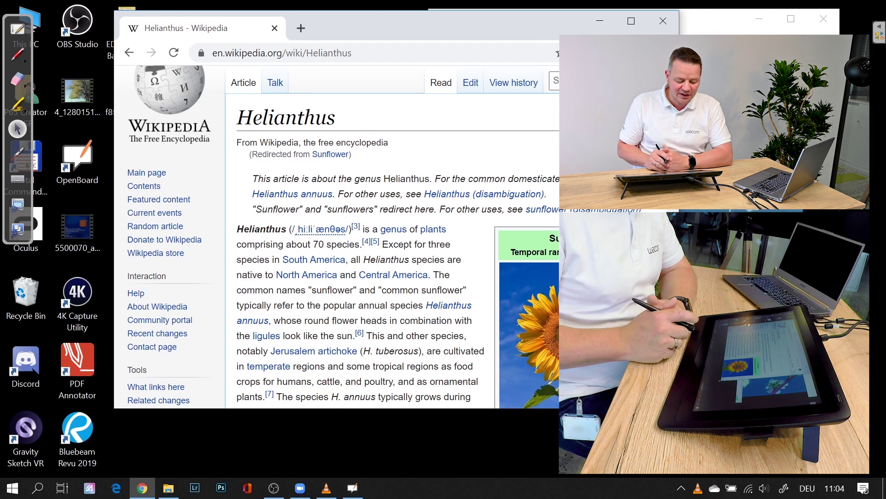
click(17, 54)
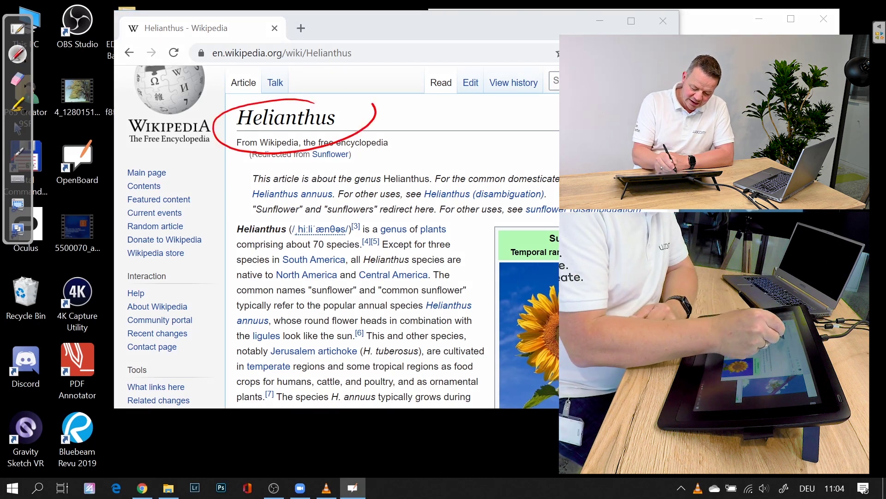
drag(315, 102, 241, 133)
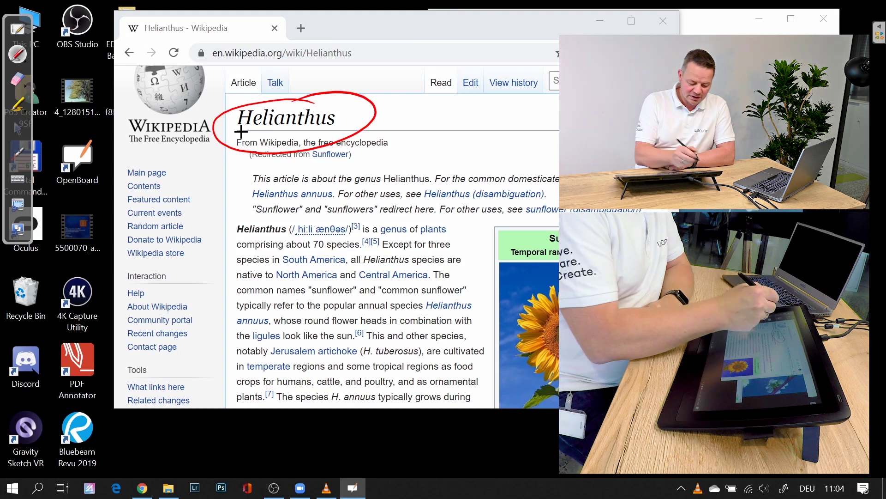
Highlight the hatnote opening in yellow and capture the annotated article region
click(17, 103)
drag(249, 179, 406, 178)
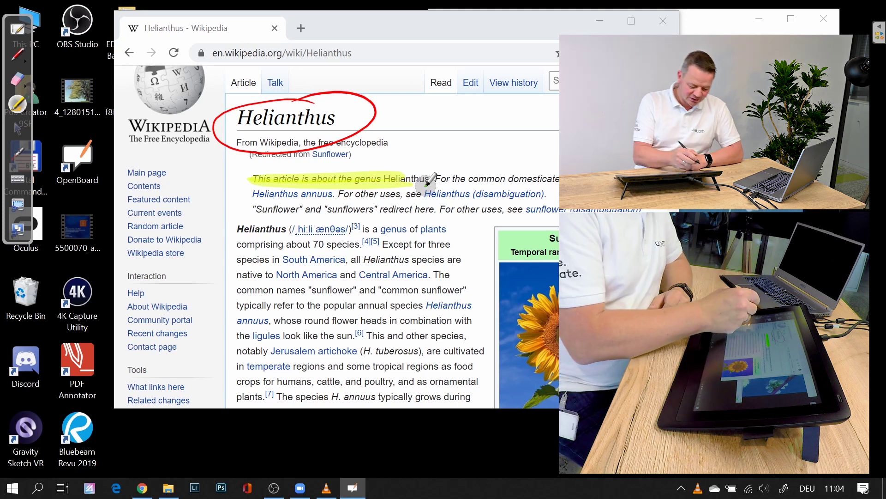
click(19, 208)
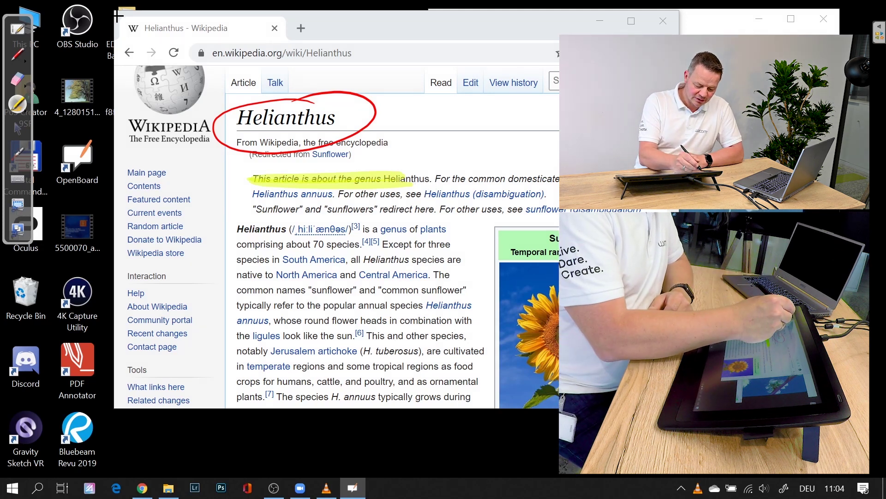
mouse_move(118, 17)
mouse_down()
mouse_move(628, 408)
mouse_move(678, 409)
mouse_up()
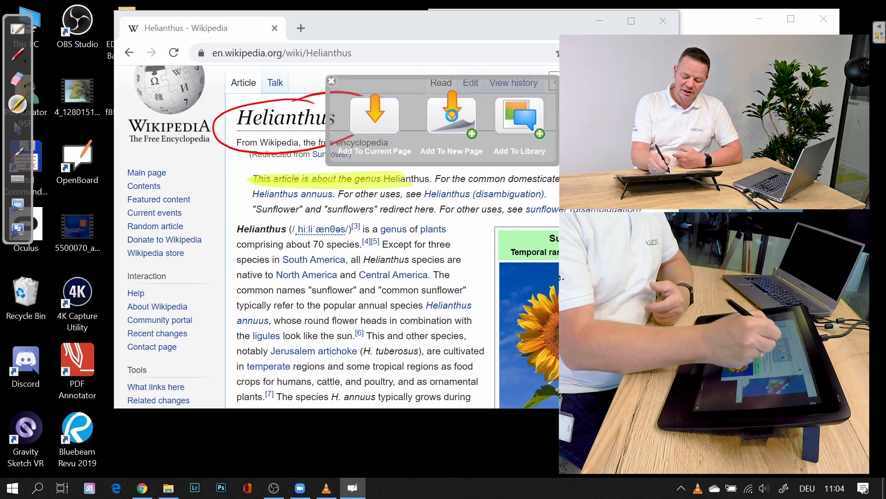
Add the article capture to a new Page 2 and go back to the desktop
click(453, 117)
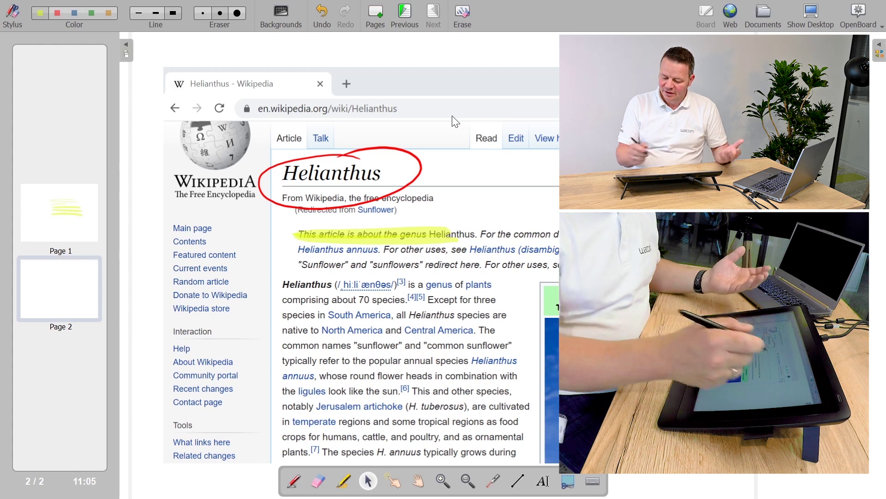
click(814, 17)
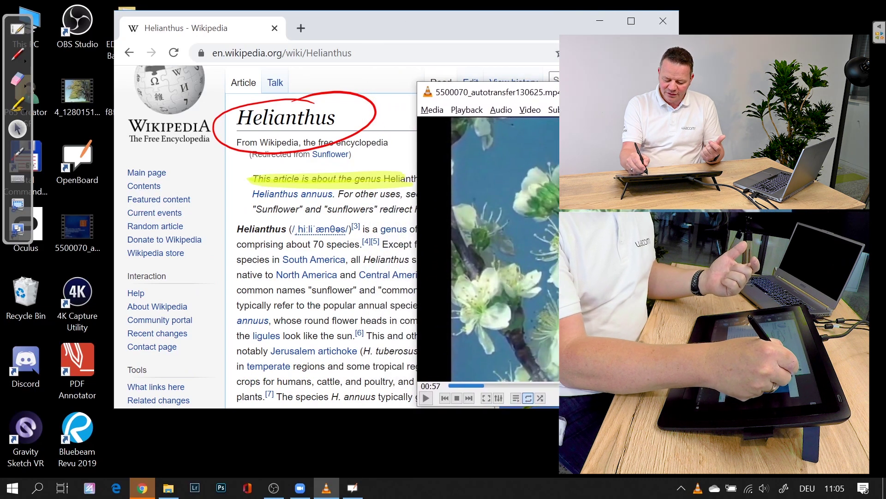
Bring the VLC window into view, seek the blossom video to 04:43 and pause it
drag(709, 101, 716, 90)
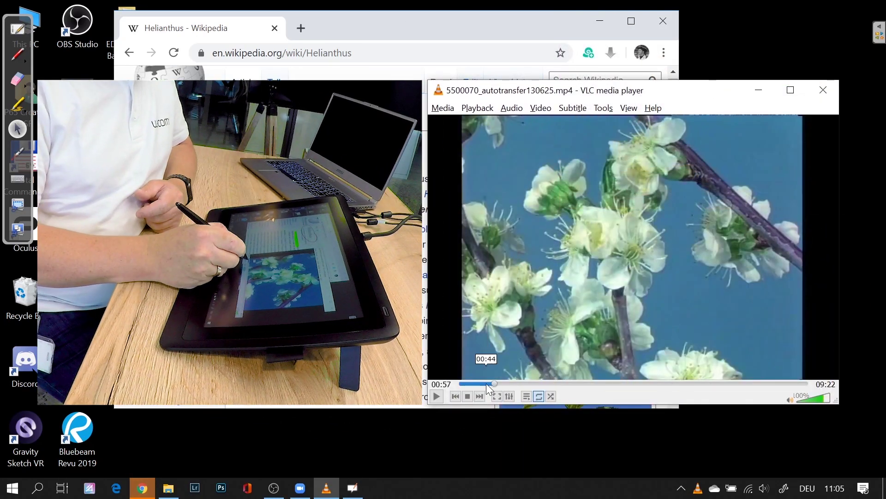
mouse_move(488, 383)
mouse_down()
mouse_move(644, 376)
mouse_move(636, 378)
mouse_up()
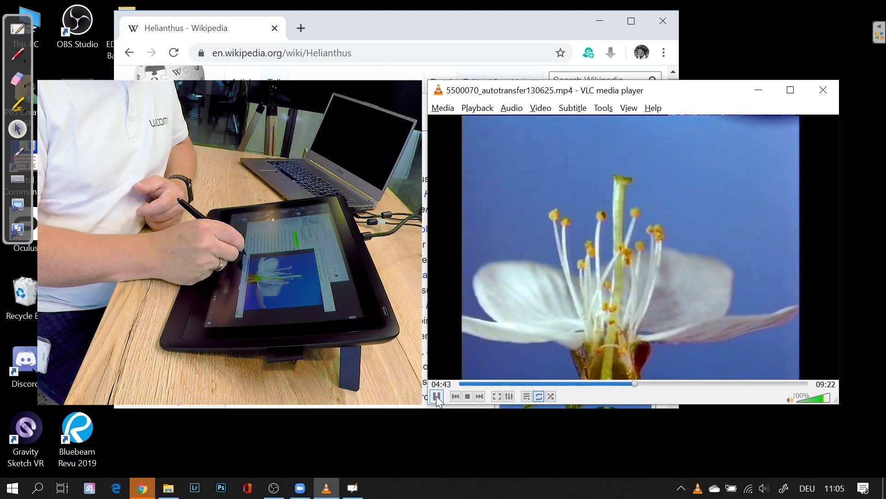
click(436, 396)
Draw a red circle and arrow at the pistil, then capture the annotated VLC frame
click(18, 54)
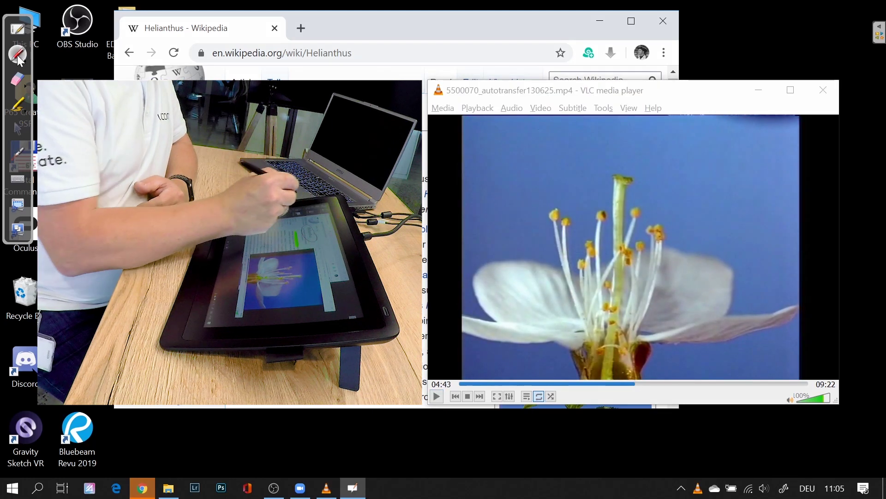
drag(637, 159, 626, 153)
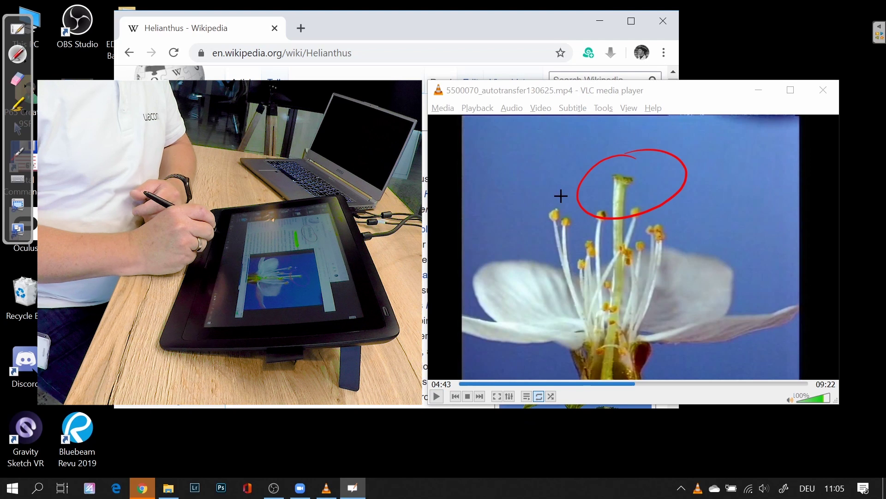
mouse_move(735, 137)
mouse_down()
mouse_move(694, 166)
mouse_move(723, 167)
mouse_up()
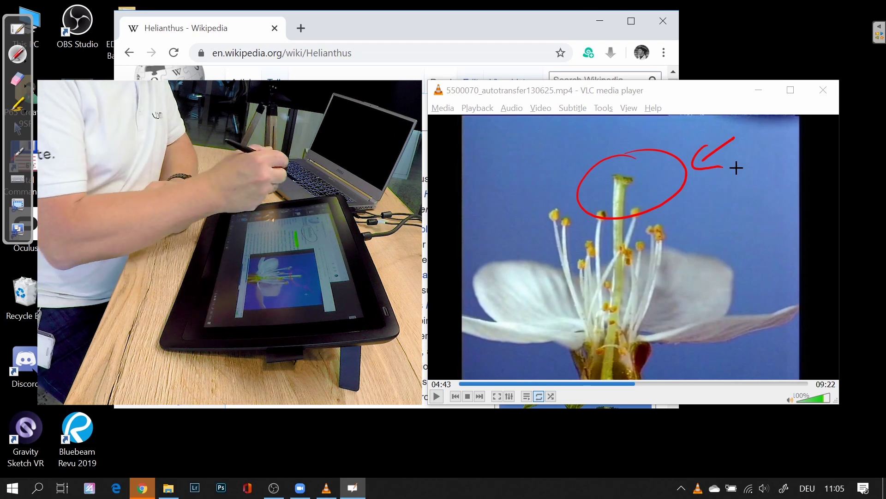
click(21, 210)
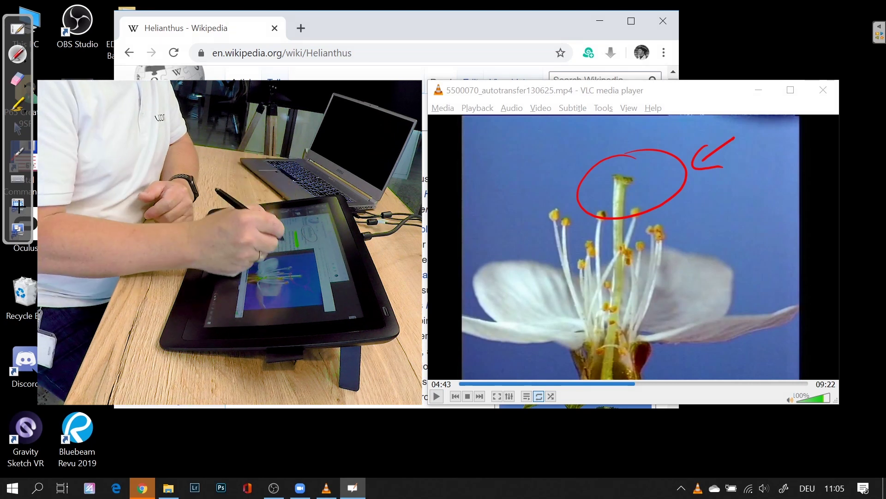
drag(432, 84, 799, 341)
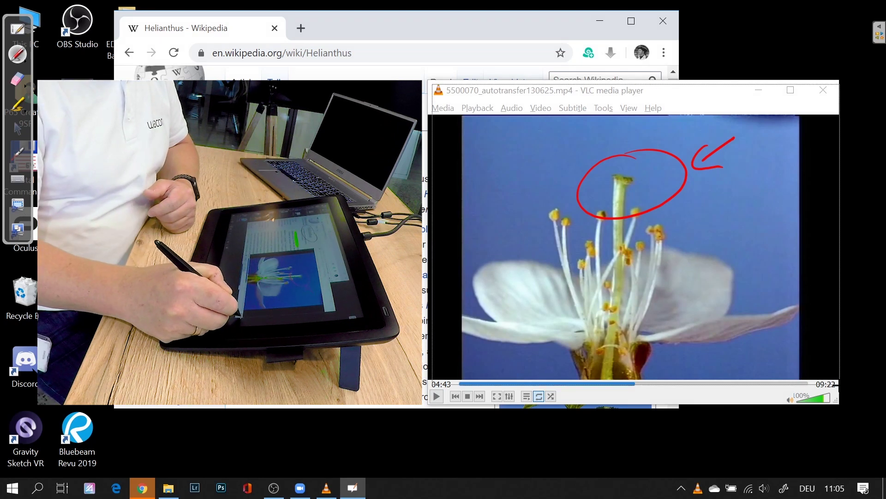
Add the blossom frame capture to a new Page 3
click(444, 133)
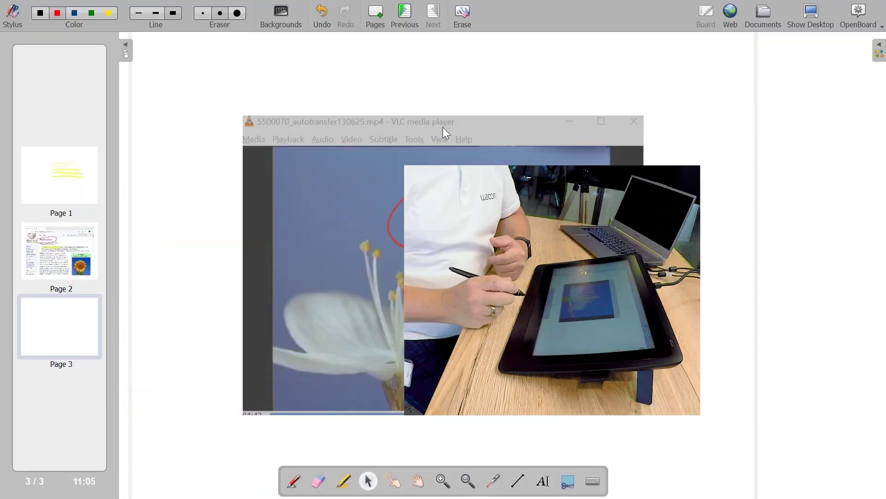